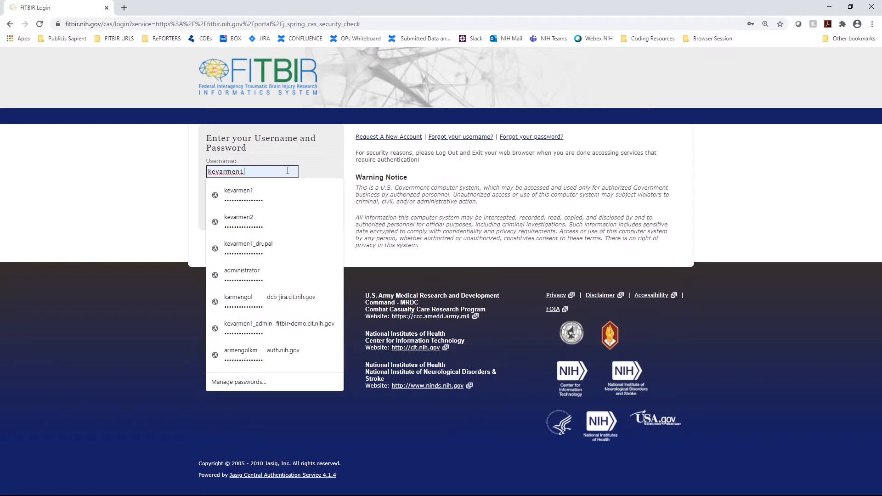
# Step: Log in to the FITBIR portal by filling in the saved alternate username and its account password
pyautogui.press('BackSpace')
pyautogui.write('2')
pyautogui.press('Down')
pyautogui.press('Return')
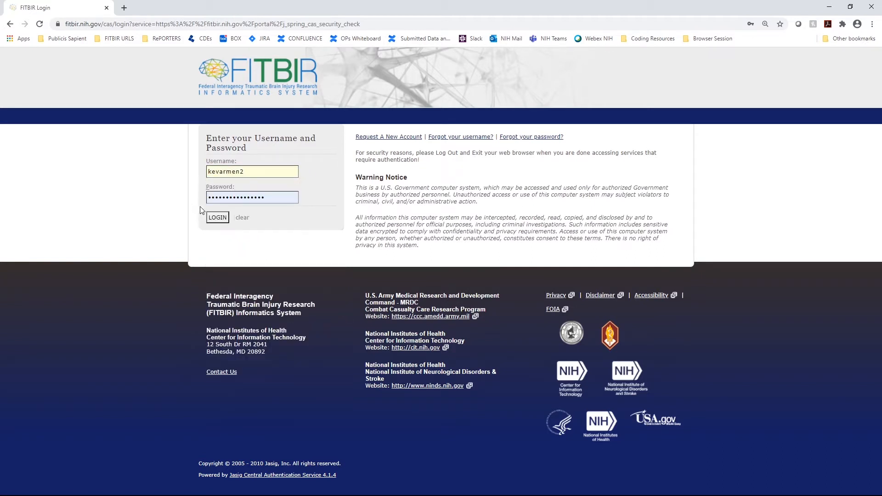
pyautogui.click(220, 219)
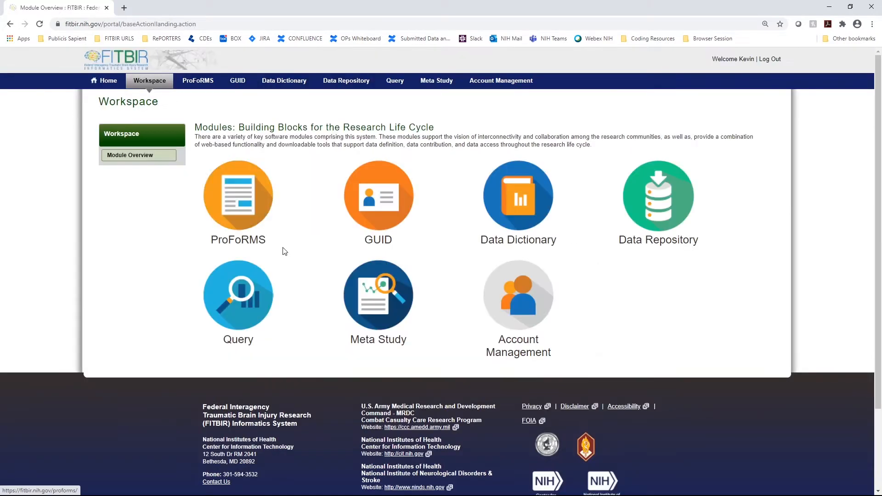
# Step: Open the Query module and search the studies for "cenc"
pyautogui.click(246, 294)
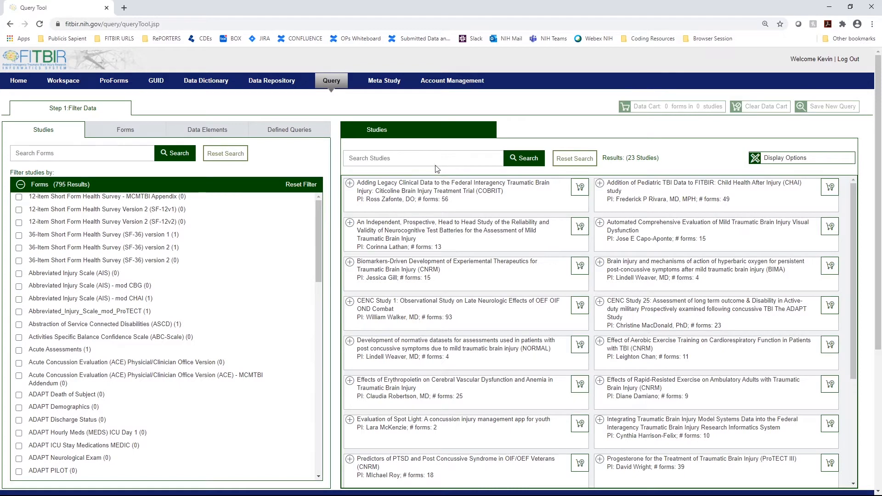
pyautogui.click(382, 158)
pyautogui.write('cenc')
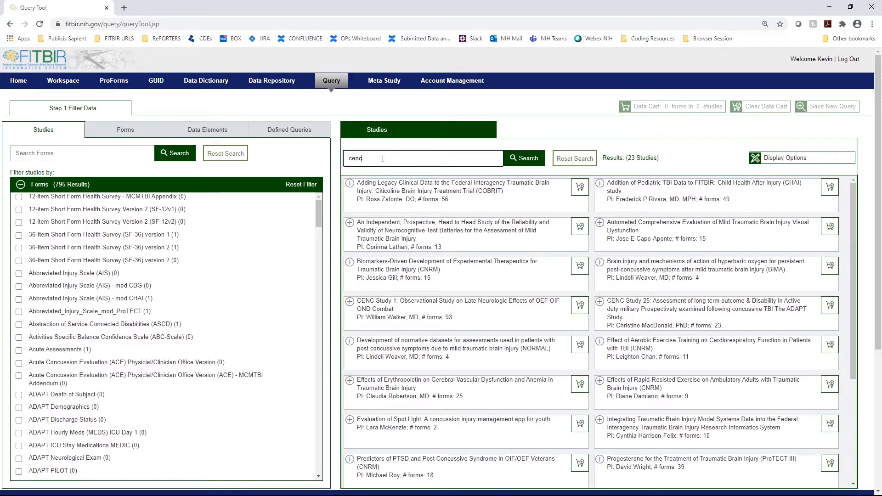
pyautogui.press('Return')
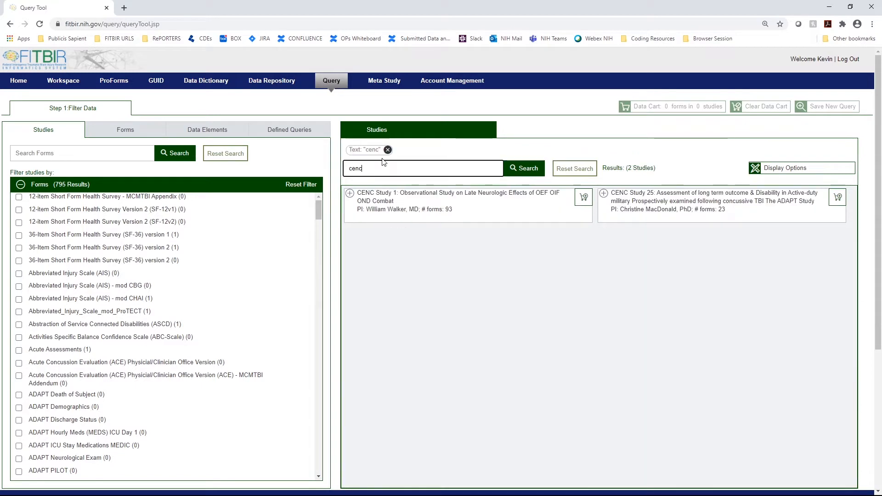
# Step: Expand CENC Study 1 and add its AUDITC, DemogrFITBIR and PCL5 forms to the data cart
pyautogui.click(349, 193)
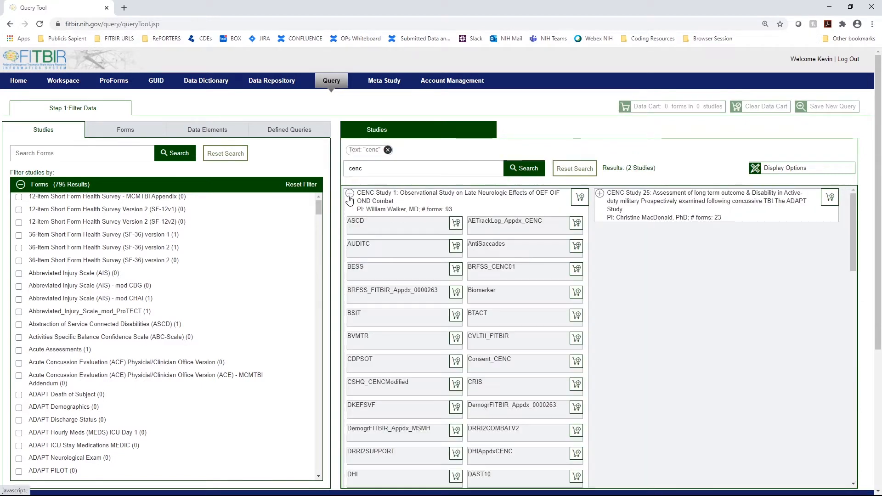
pyautogui.click(456, 246)
pyautogui.scroll(-1, 508, 311)
pyautogui.scroll(-4, 509, 311)
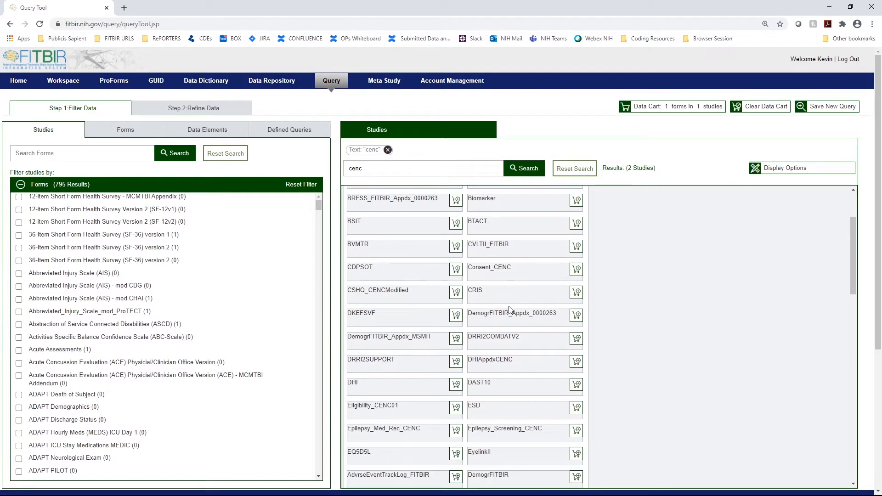
pyautogui.click(576, 339)
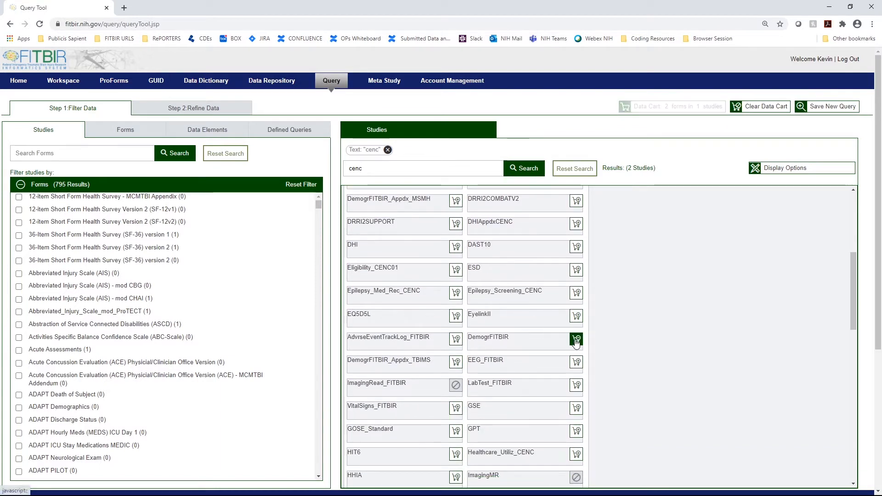
pyautogui.scroll(-10, 526, 332)
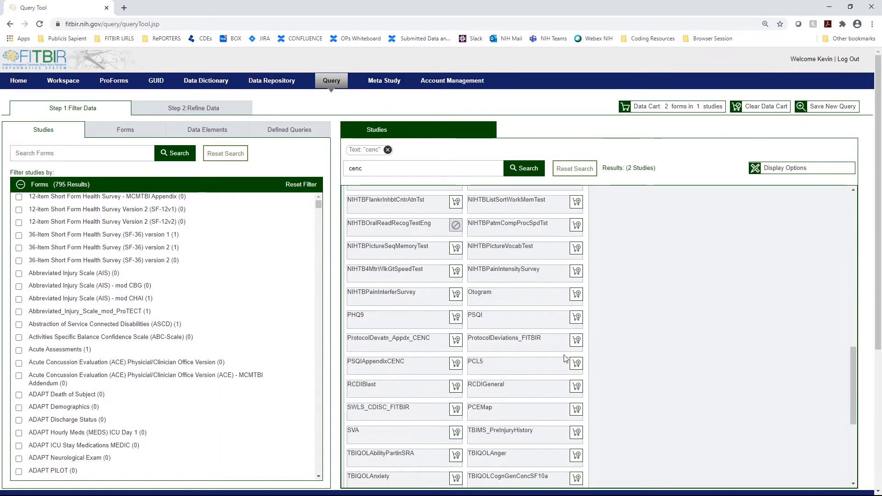
pyautogui.click(576, 363)
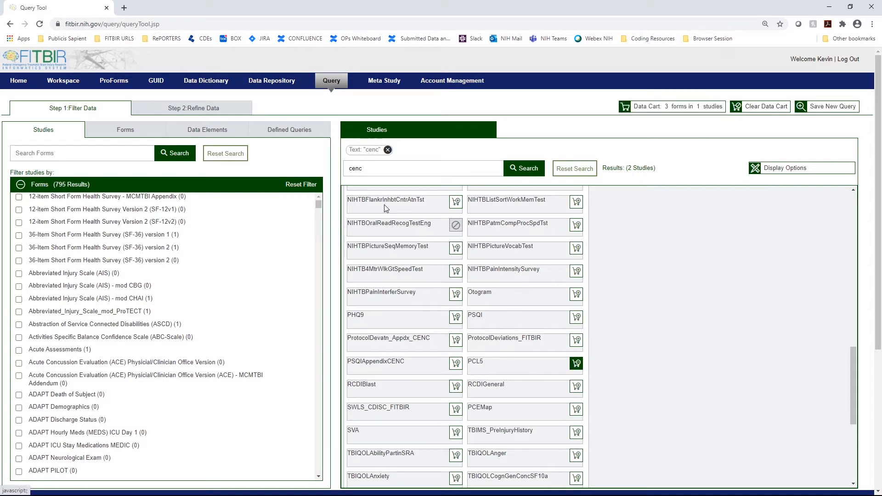
# Step: Load the FITBIR Demographics Form for data refinement and show its Subject Demographics group in the datatable
pyautogui.click(223, 108)
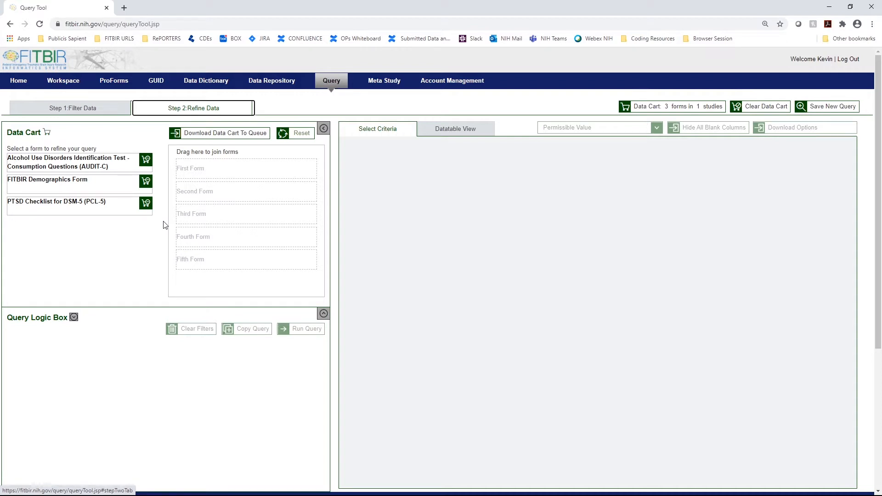
pyautogui.click(98, 187)
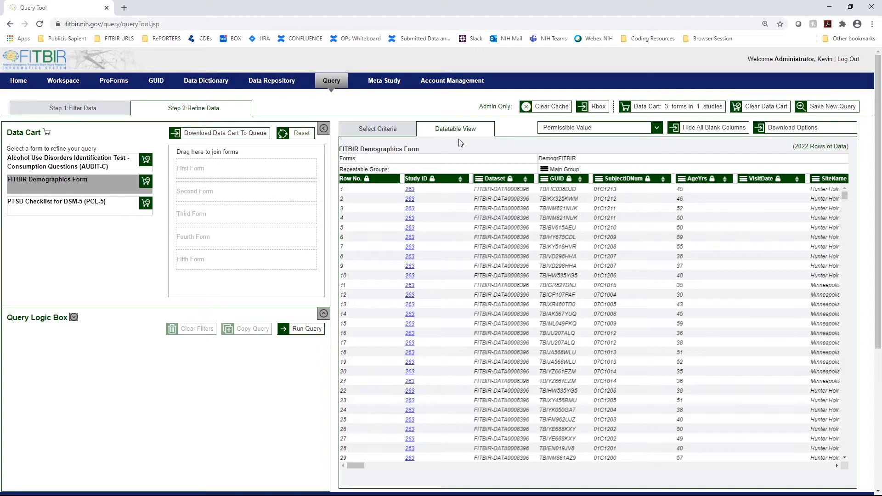
pyautogui.click(393, 131)
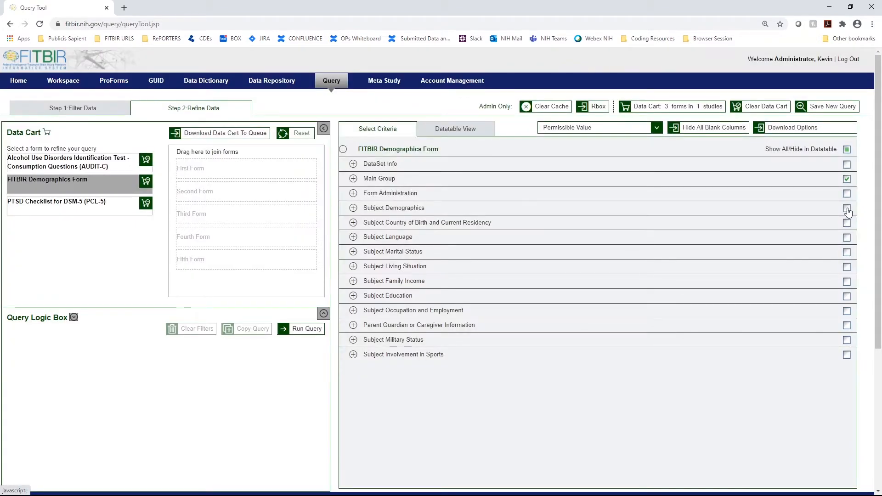
pyautogui.click(848, 210)
pyautogui.click(470, 131)
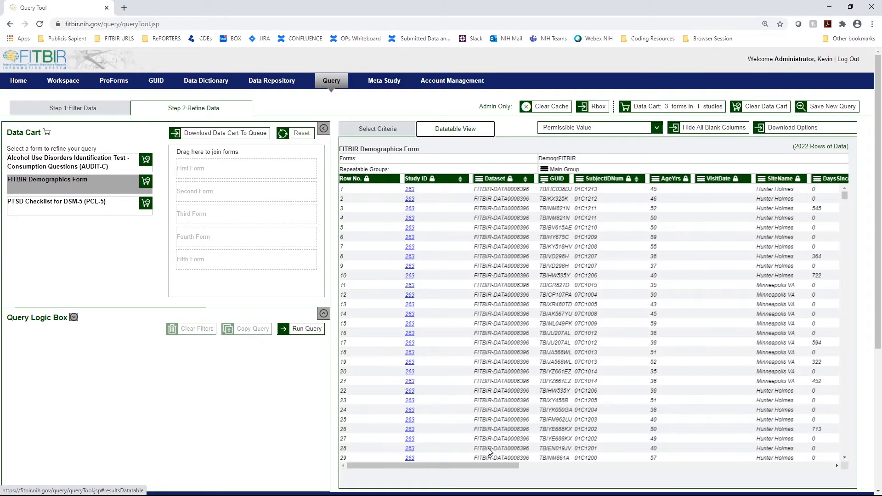
# Step: Hide all blank columns in the demographics datatable and display its values as Permissible Value Description
pyautogui.moveTo(541, 471); pyautogui.dragTo(807, 473)
pyautogui.click(708, 129)
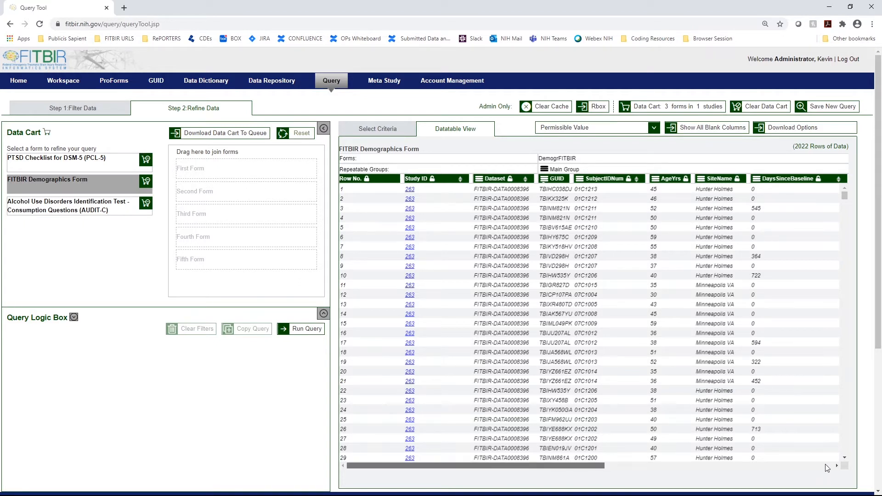
pyautogui.click(616, 467)
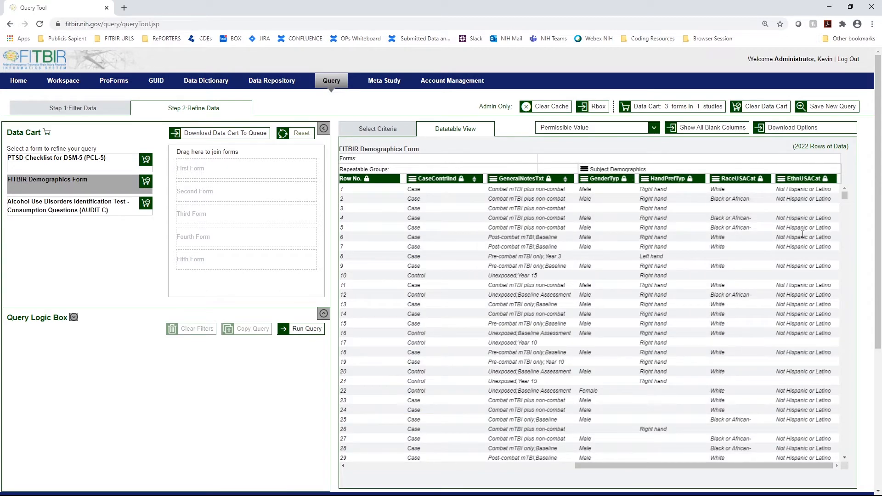
pyautogui.click(639, 131)
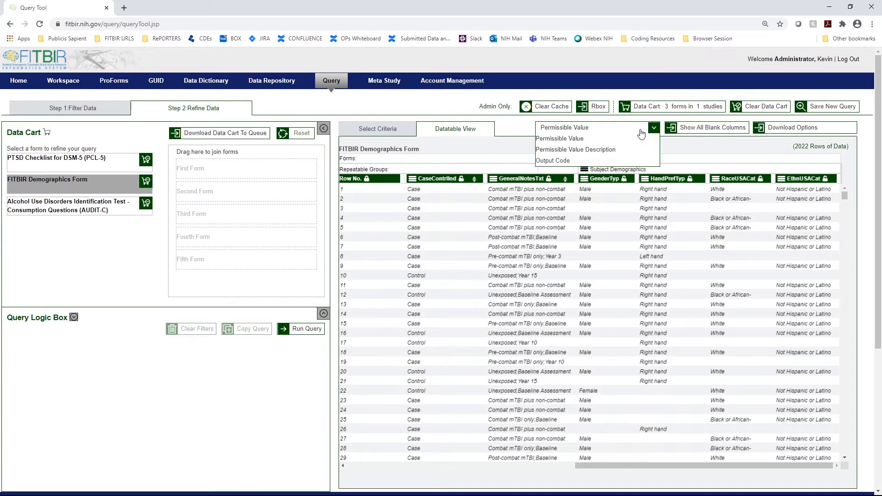
pyautogui.click(623, 151)
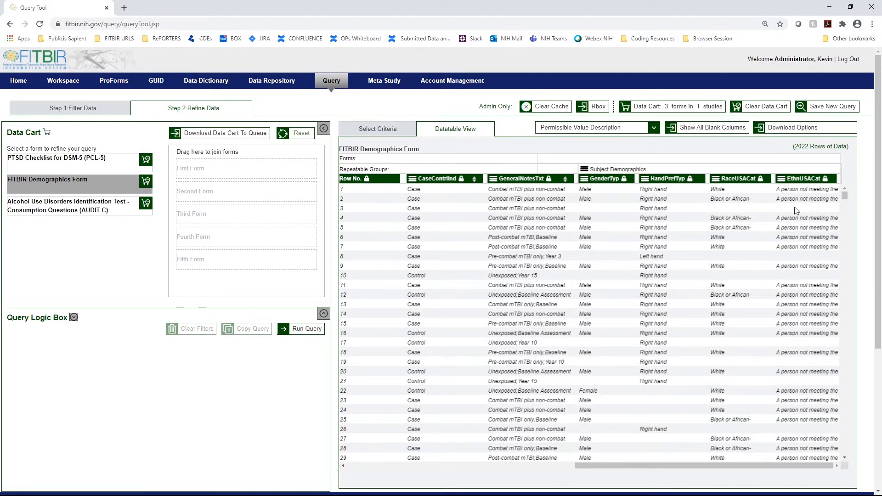
# Step: Add a filter on the Age in years data element from the demographics form's Main Group
pyautogui.click(368, 466)
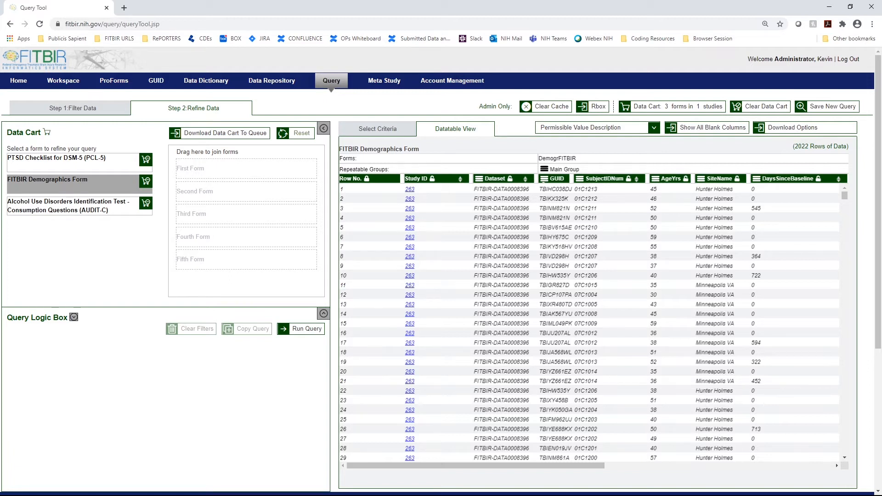
pyautogui.click(660, 181)
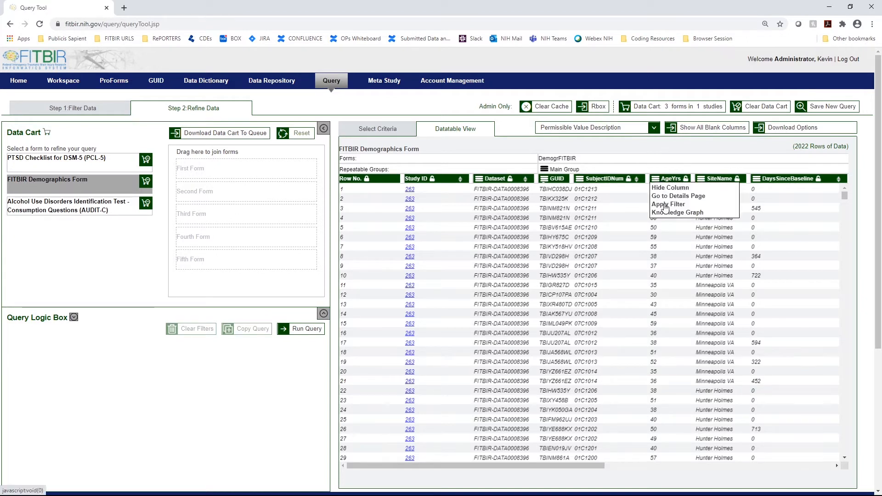
pyautogui.click(365, 130)
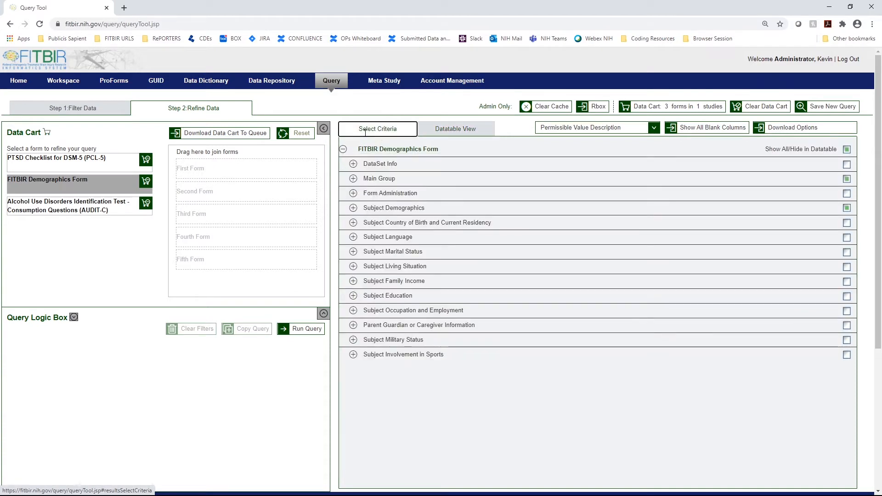
pyautogui.click(353, 207)
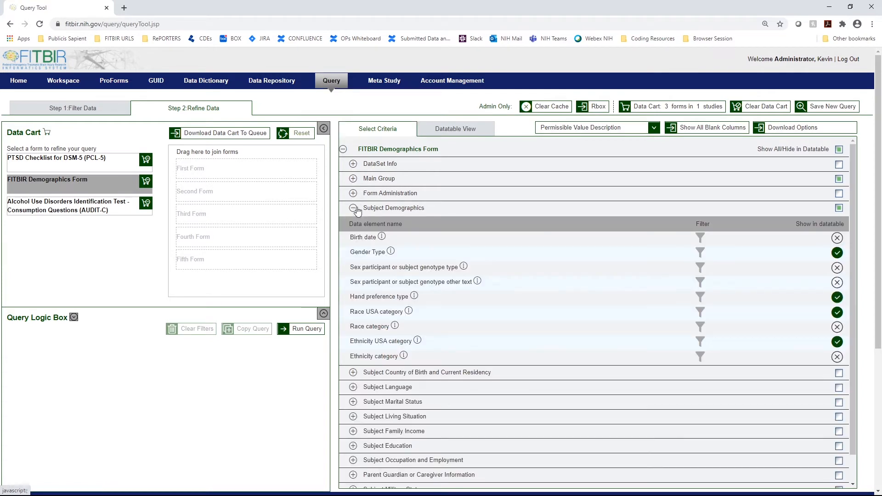
pyautogui.click(353, 179)
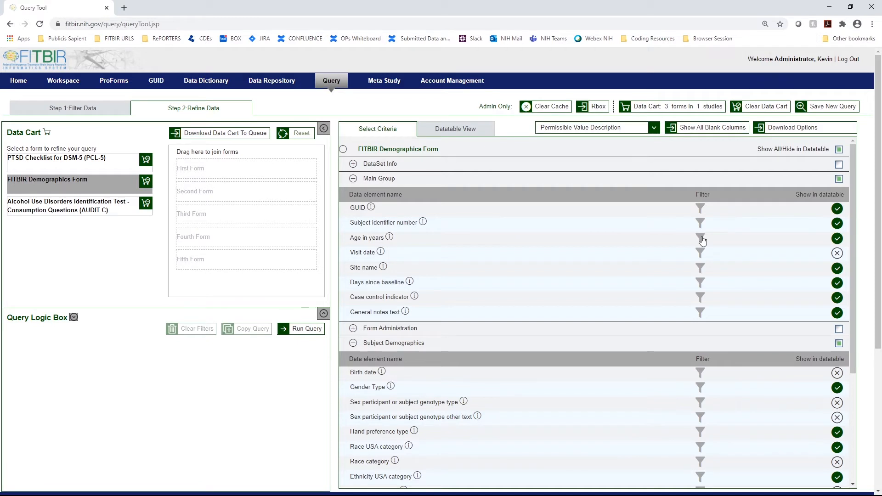
pyautogui.click(701, 238)
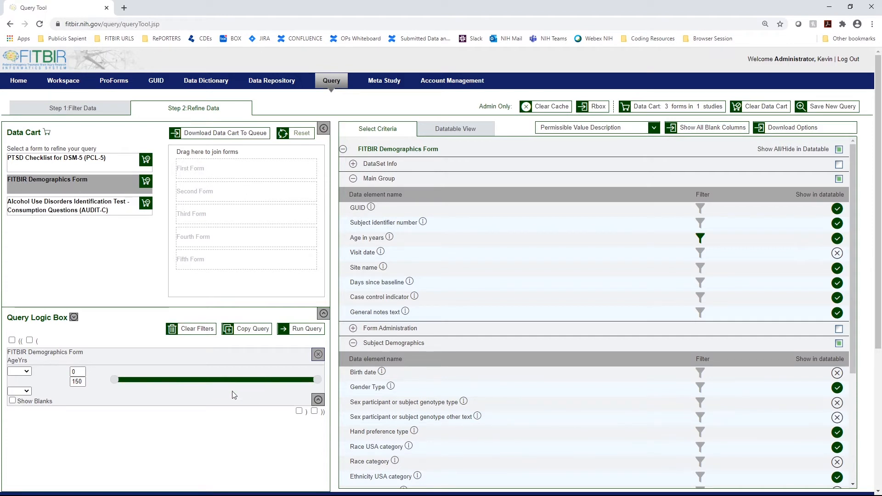
# Step: Set the AgeYrs filter range to 30 through 40 and run the query
pyautogui.doubleClick(78, 371)
pyautogui.write('30')
pyautogui.press('Tab')
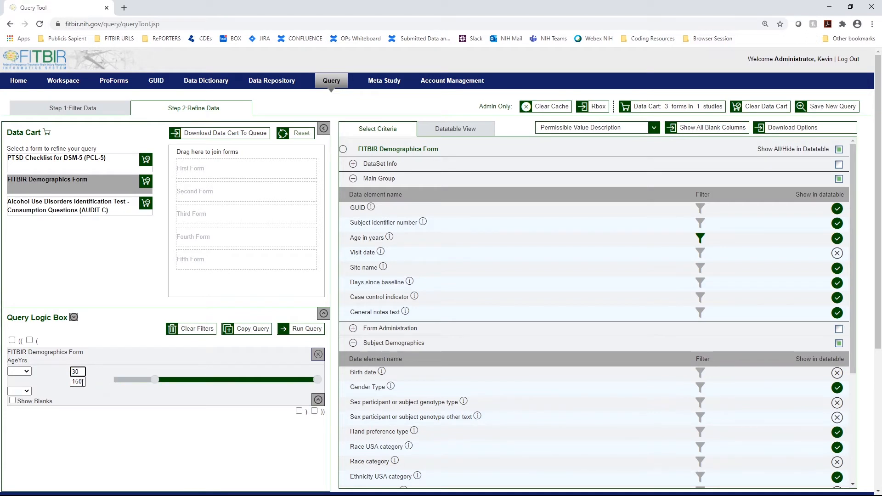
pyautogui.write('40')
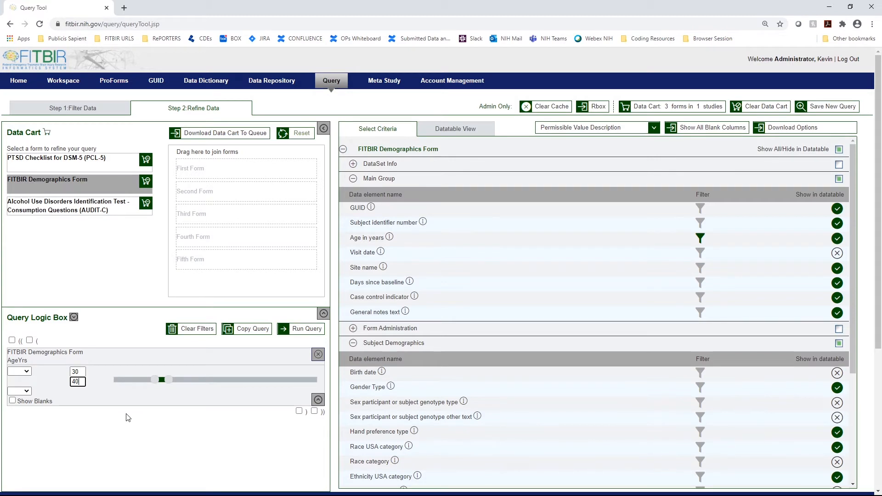
pyautogui.click(303, 330)
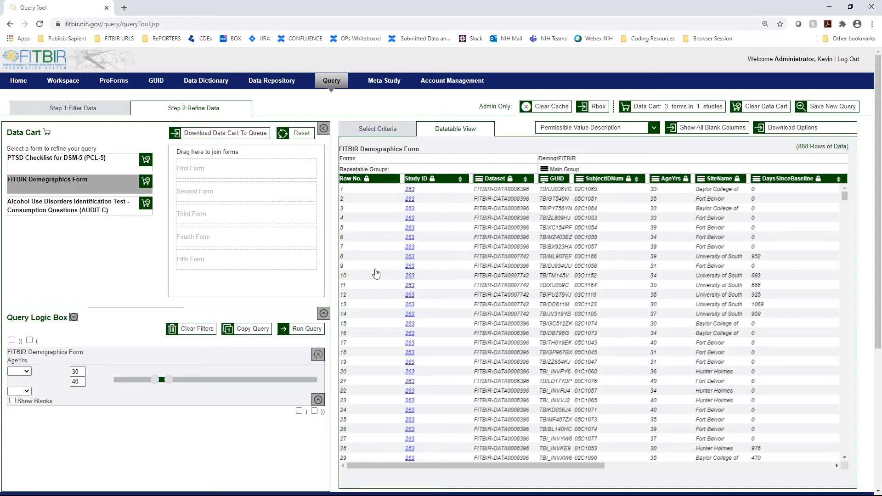
# Step: Exclude the specified age range with the NOT operator on the AgeYrs filter and rerun the query
pyautogui.click(27, 371)
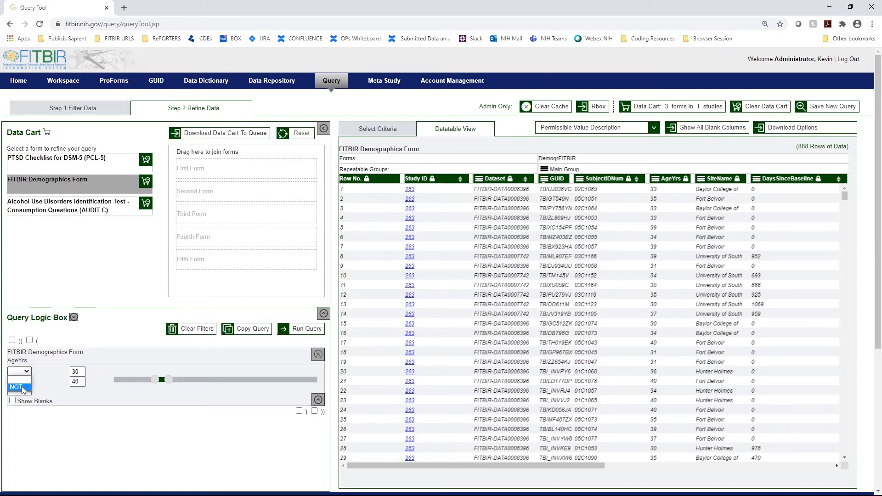
pyautogui.click(24, 388)
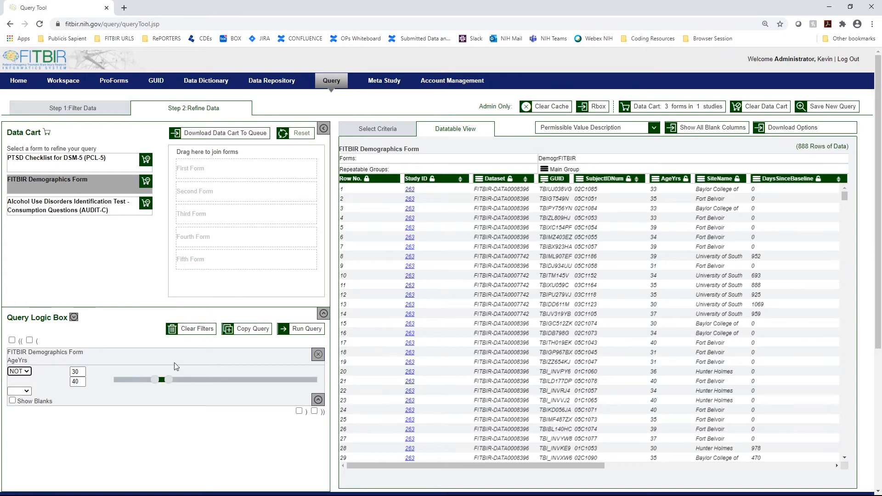
pyautogui.click(303, 329)
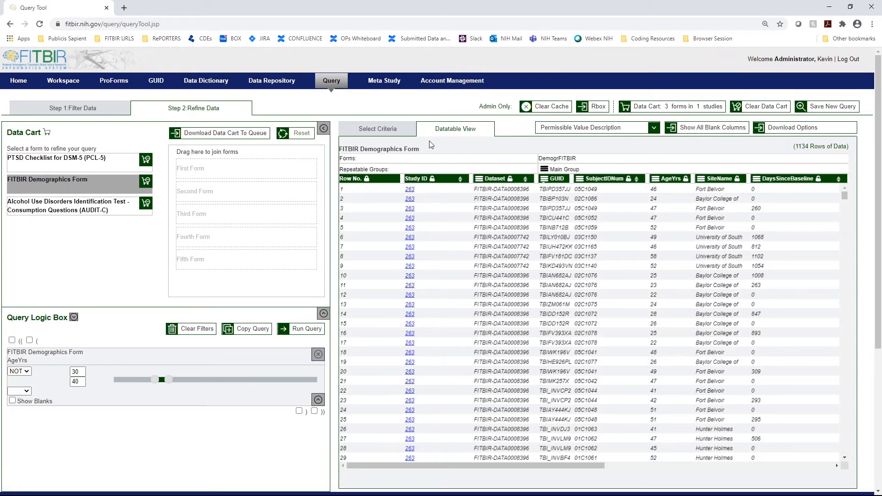
# Step: Apply a second filter on the CaseContrlInd column of the demographics datatable
pyautogui.click(837, 466)
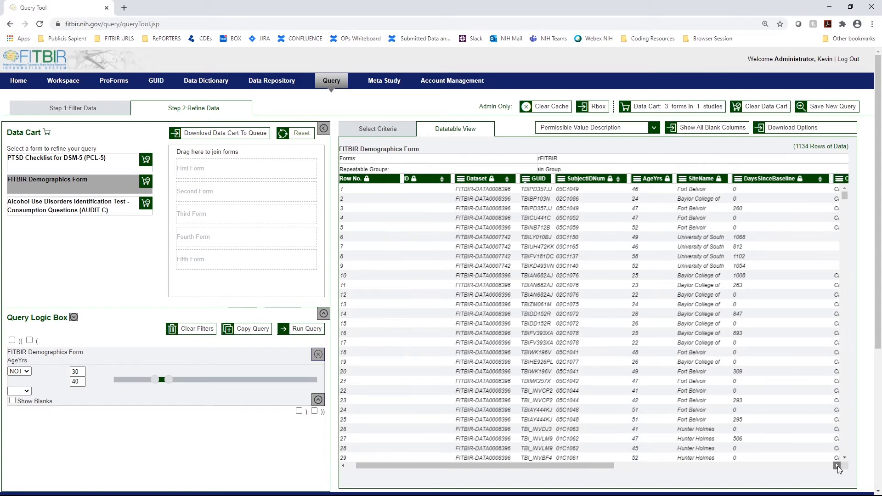
pyautogui.click(837, 466)
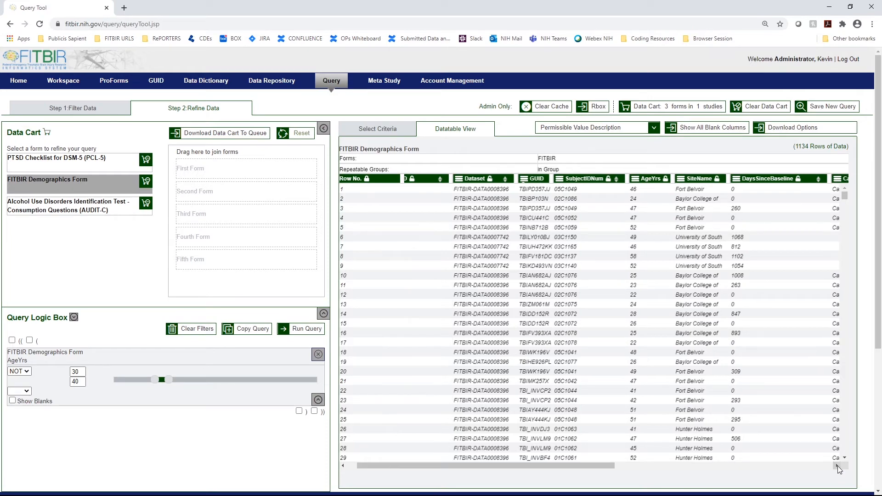
pyautogui.click(837, 466)
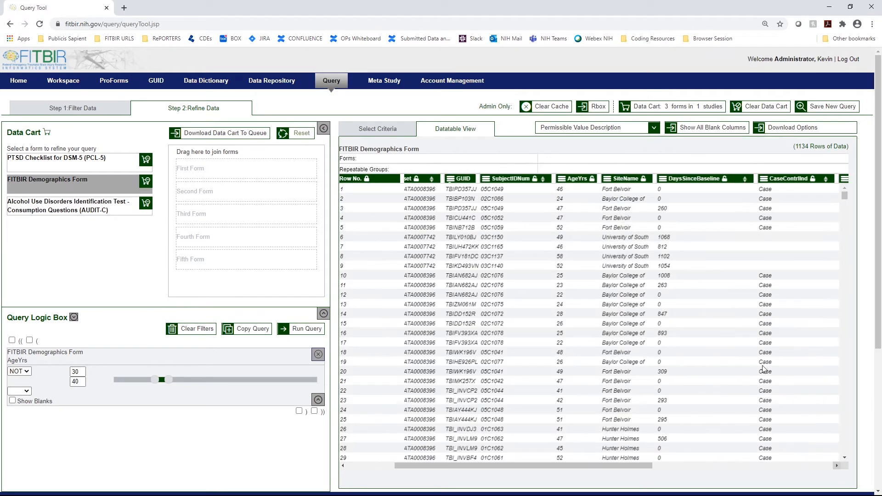
pyautogui.click(763, 178)
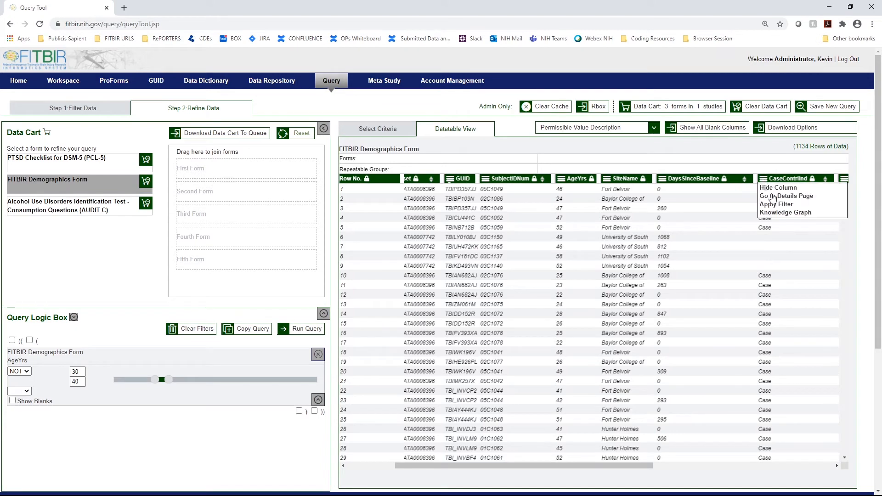
pyautogui.click(775, 205)
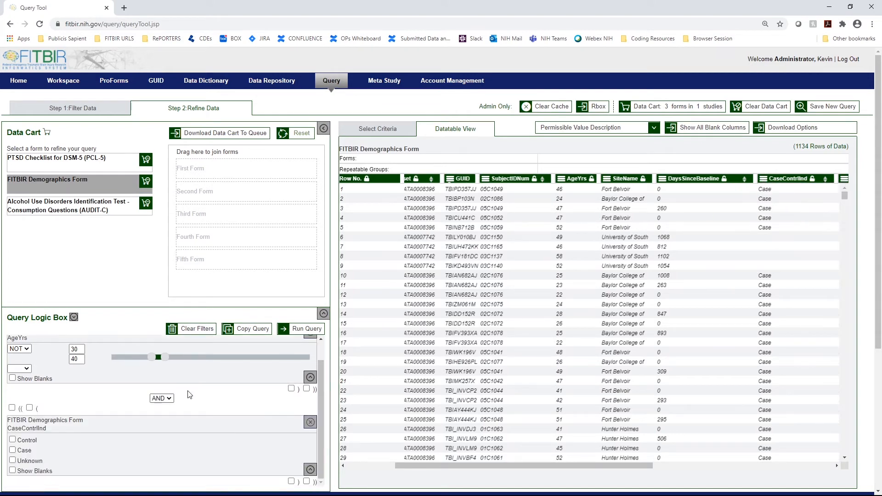
# Step: Limit the CaseContrlInd filter to Control and run the query
pyautogui.click(12, 440)
pyautogui.click(305, 329)
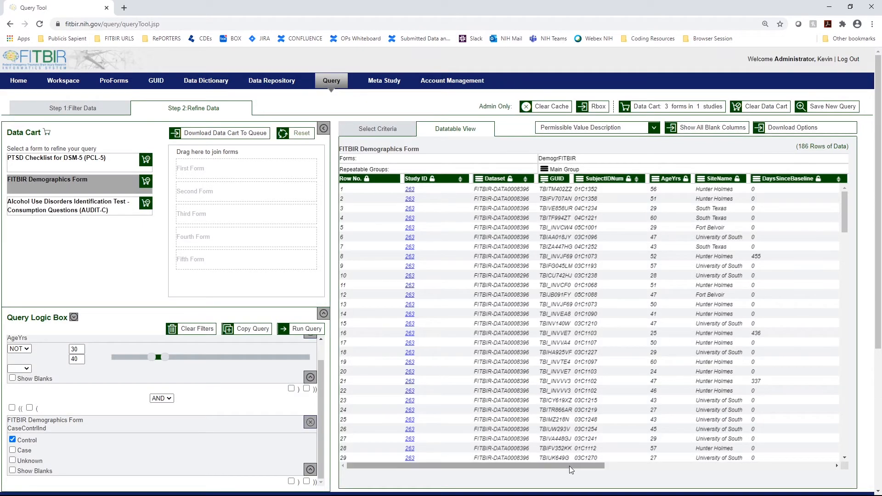
# Step: Add a filter on the GenderTyp column of the demographics datatable, limit it to Male, and rerun the query
pyautogui.moveTo(588, 466); pyautogui.dragTo(680, 461)
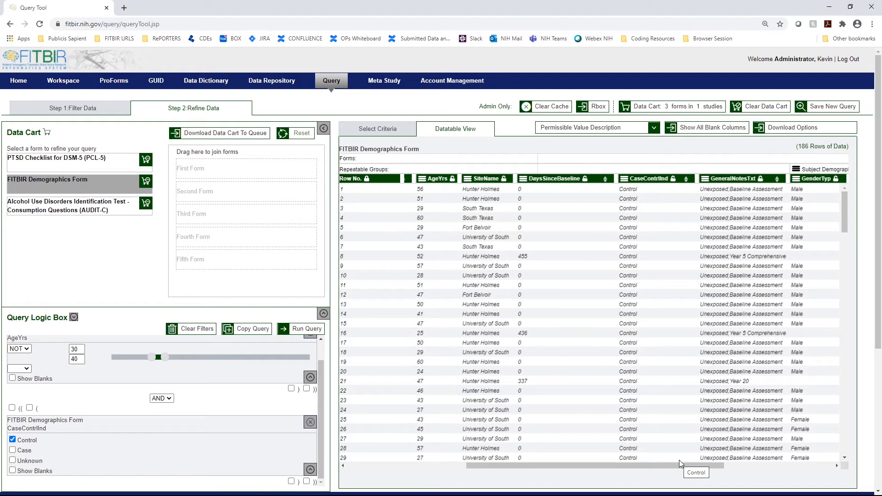
pyautogui.click(798, 181)
pyautogui.click(809, 209)
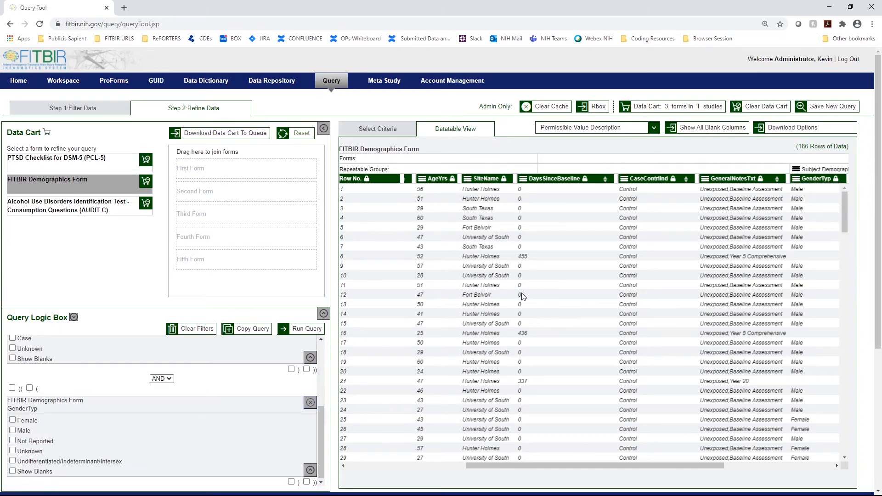
pyautogui.click(13, 430)
pyautogui.click(297, 329)
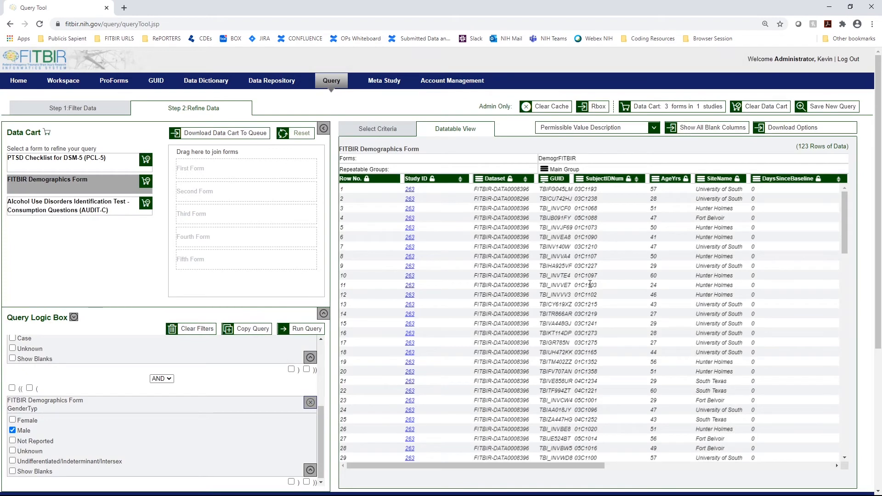
# Step: Change both operators linking the AgeYrs, CaseContrlInd and GenderTyp filters to OR and rerun the query
pyautogui.scroll(3, 213, 427)
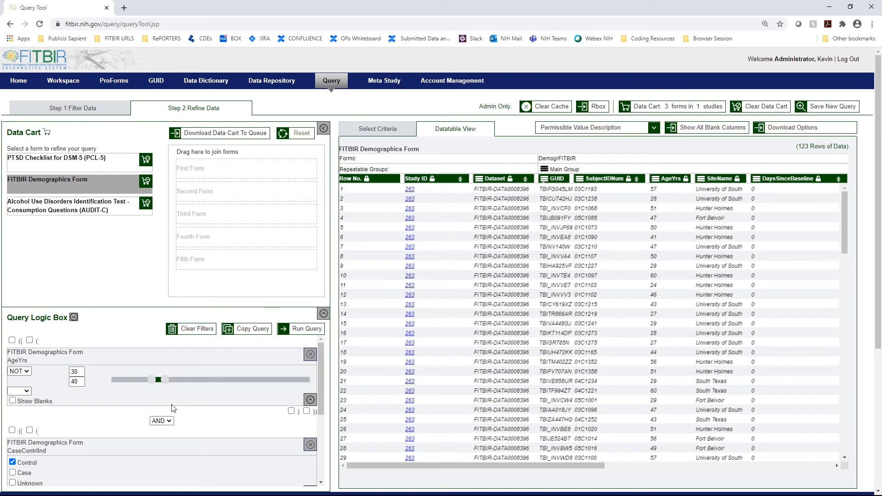
pyautogui.scroll(-3, 80, 392)
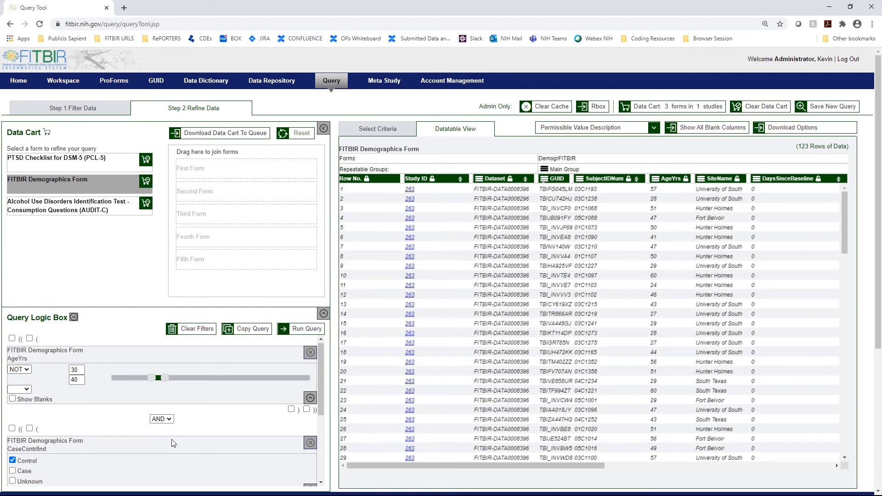
pyautogui.scroll(3, 68, 386)
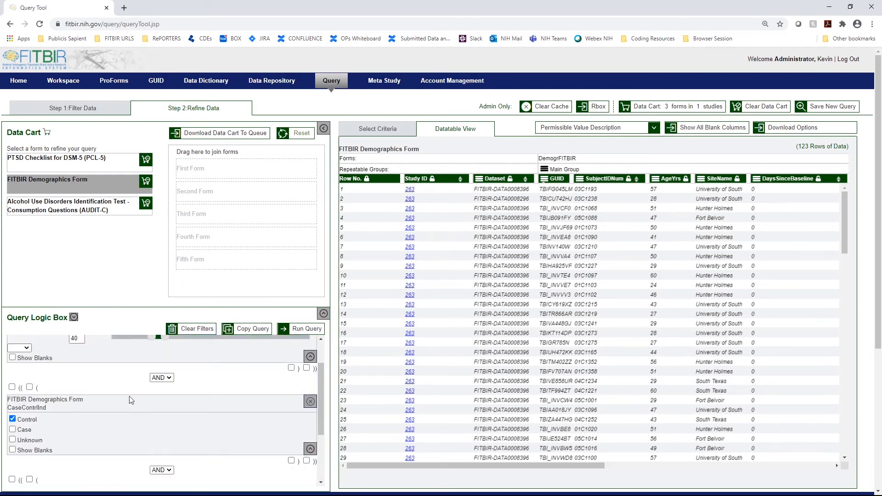
pyautogui.click(159, 378)
pyautogui.click(168, 395)
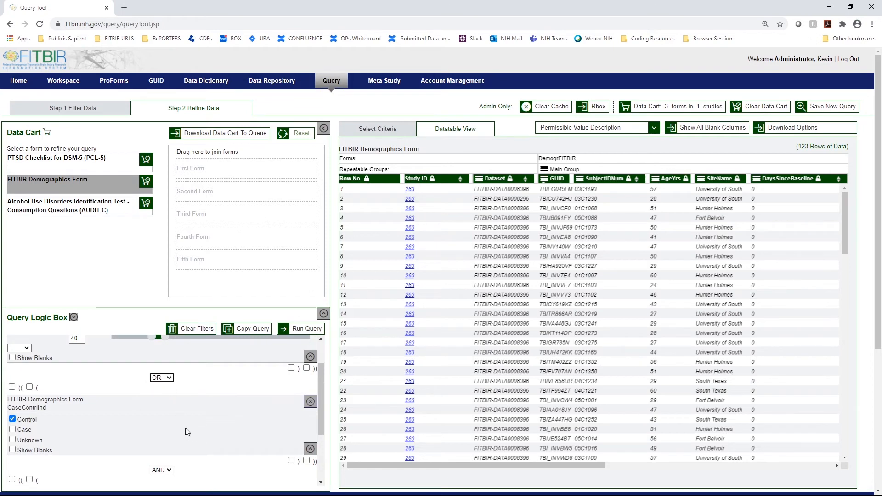
pyautogui.scroll(-3, 186, 429)
pyautogui.click(156, 379)
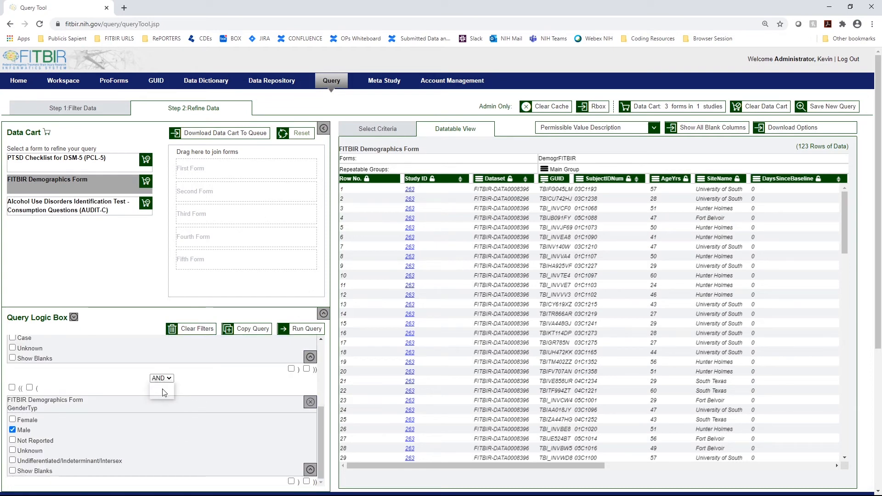
pyautogui.click(163, 394)
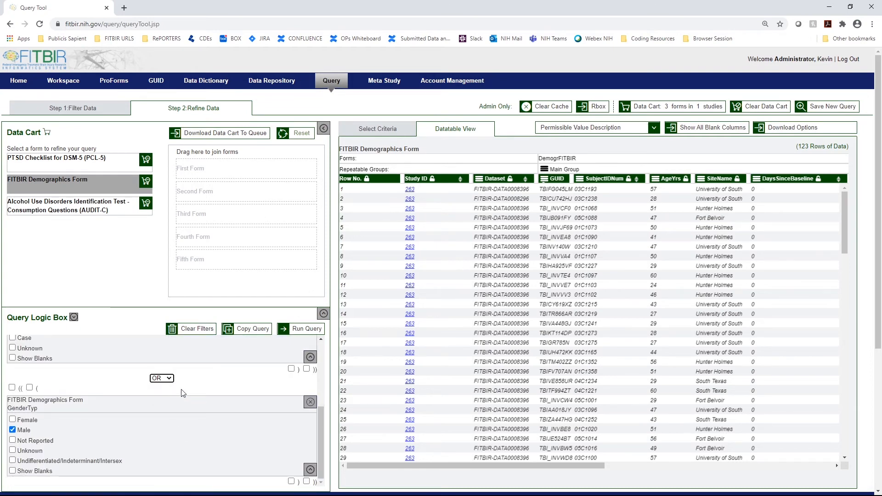
pyautogui.click(300, 327)
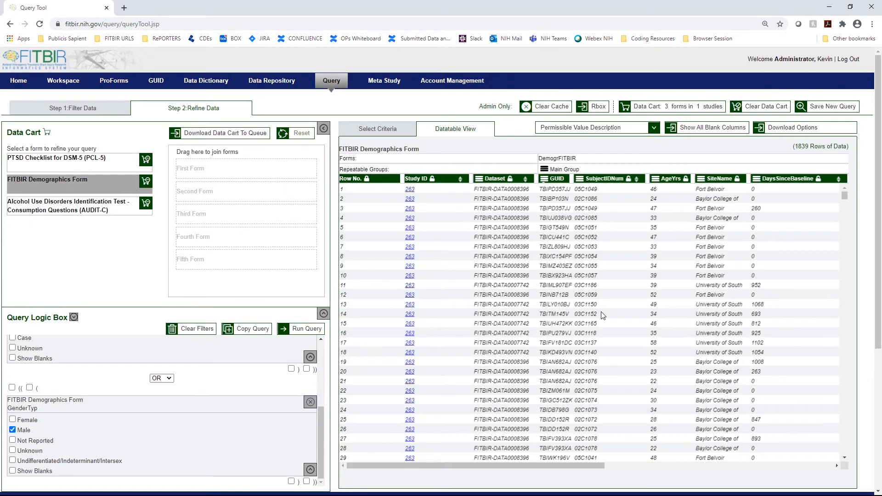
# Step: Send the filtered demographics datatable to the download queue as a regular CSV named "datatable query filters"
pyautogui.moveTo(797, 132)
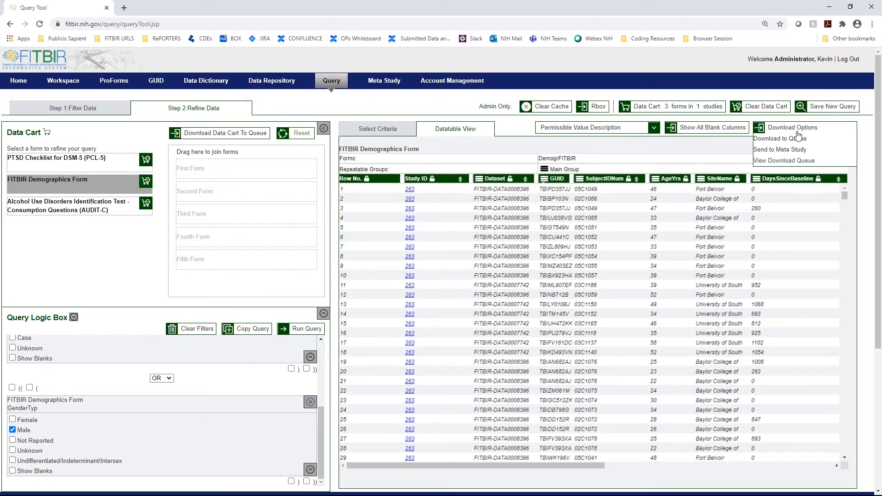
pyautogui.click(798, 138)
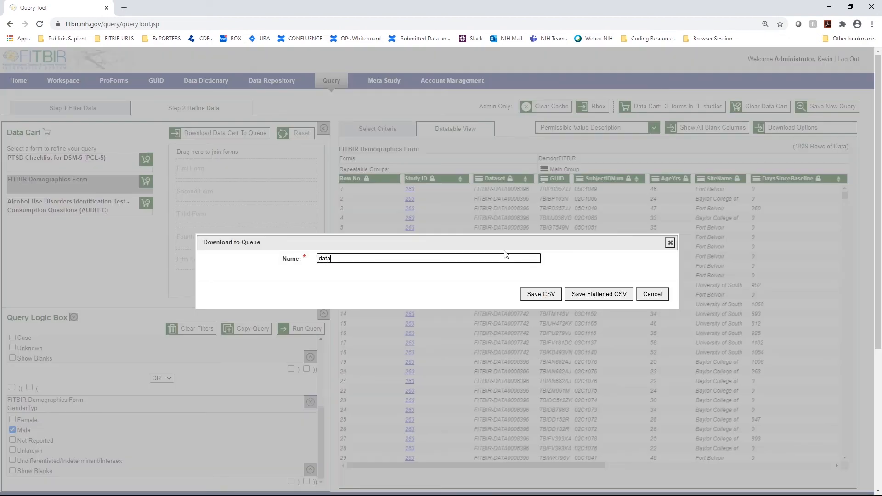
pyautogui.write('datatable query filters')
pyautogui.click(540, 297)
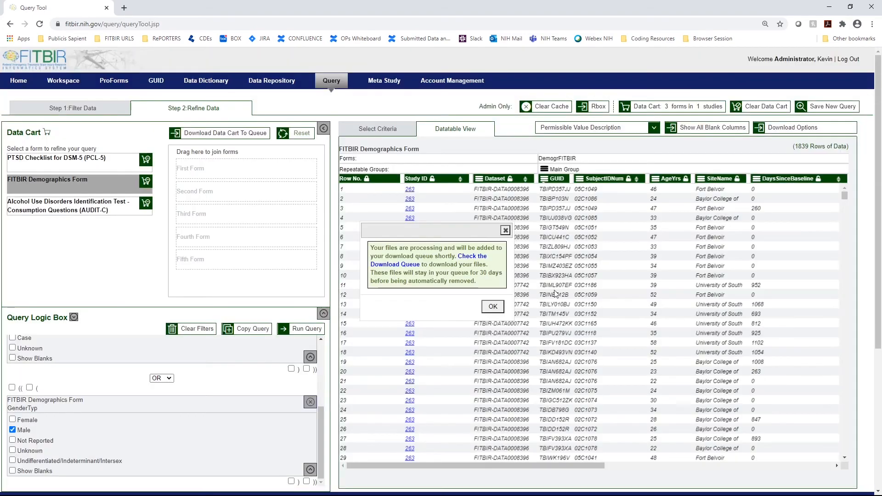
pyautogui.click(492, 306)
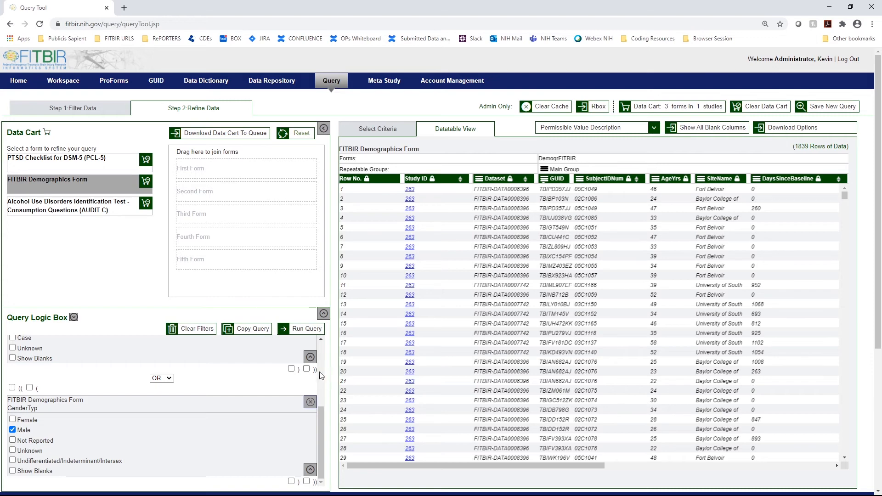
# Step: Remove the GenderTyp and CaseContrlInd filters, leaving only AgeYrs, and rerun the query
pyautogui.click(311, 403)
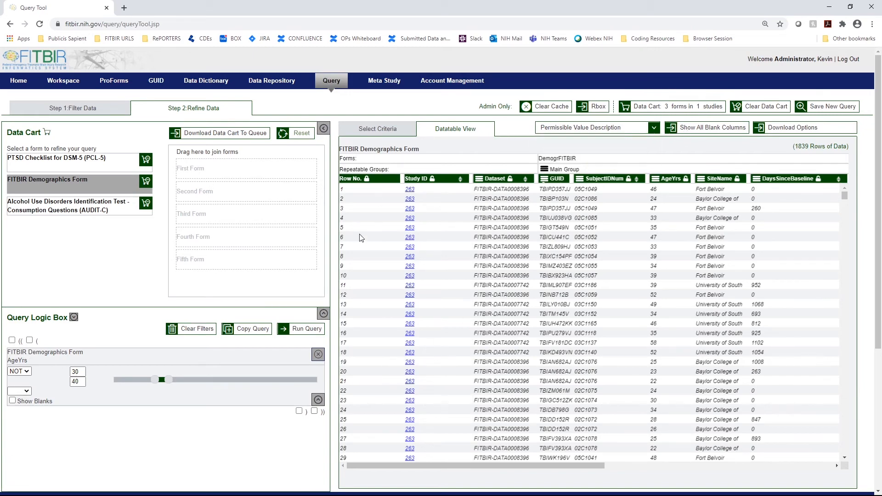
pyautogui.click(298, 330)
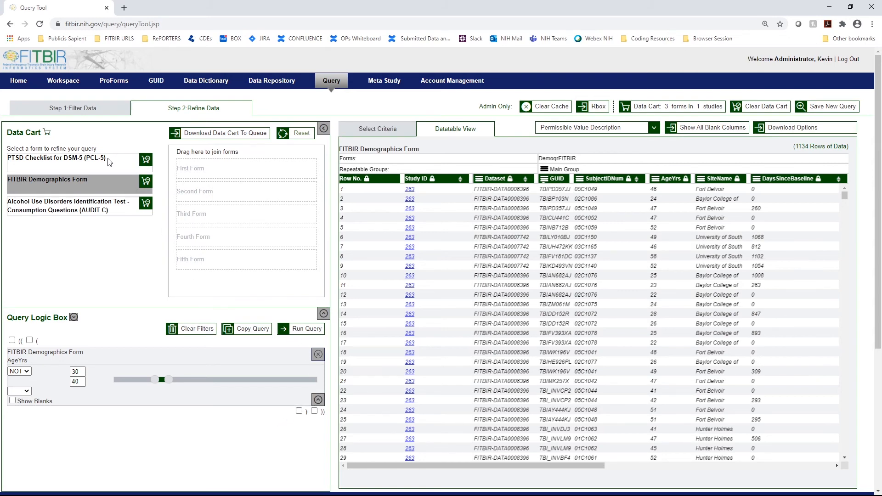
# Step: Join the PTSD Checklist for DSM-5, FITBIR Demographics and AUDIT-C forms in that order and run the query
pyautogui.moveTo(106, 162); pyautogui.dragTo(207, 172)
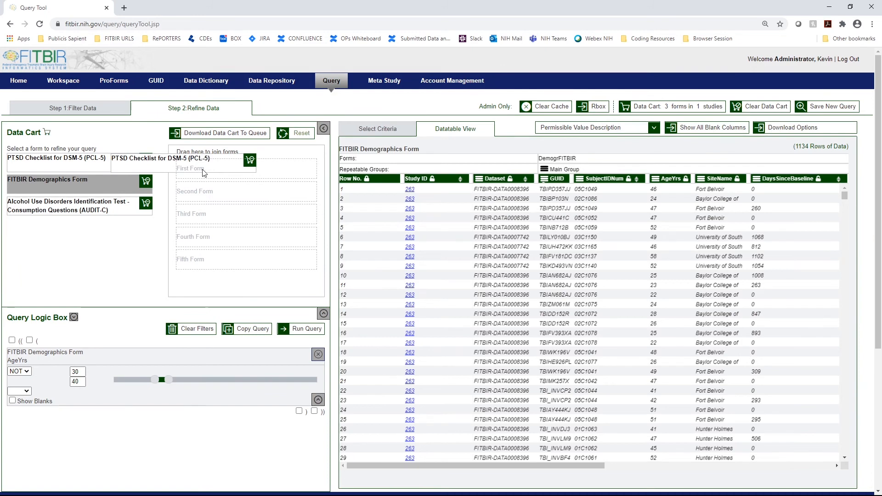
pyautogui.moveTo(118, 169); pyautogui.dragTo(231, 194)
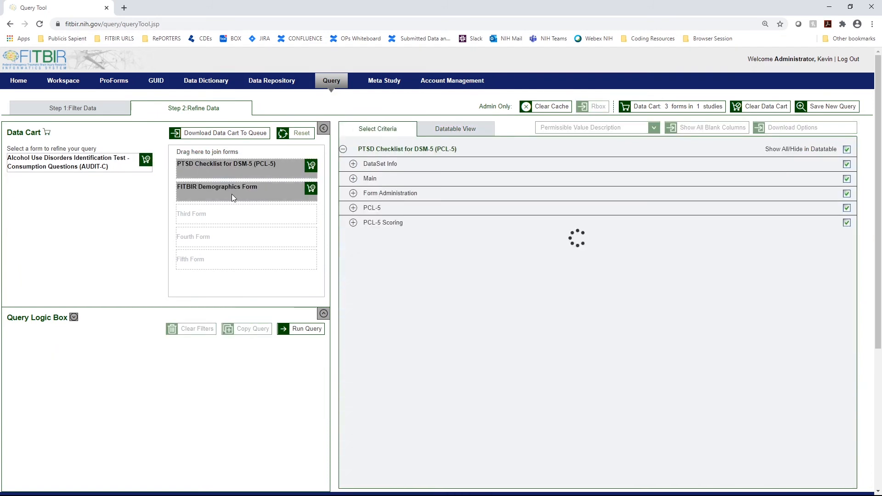
pyautogui.moveTo(78, 167); pyautogui.dragTo(254, 216)
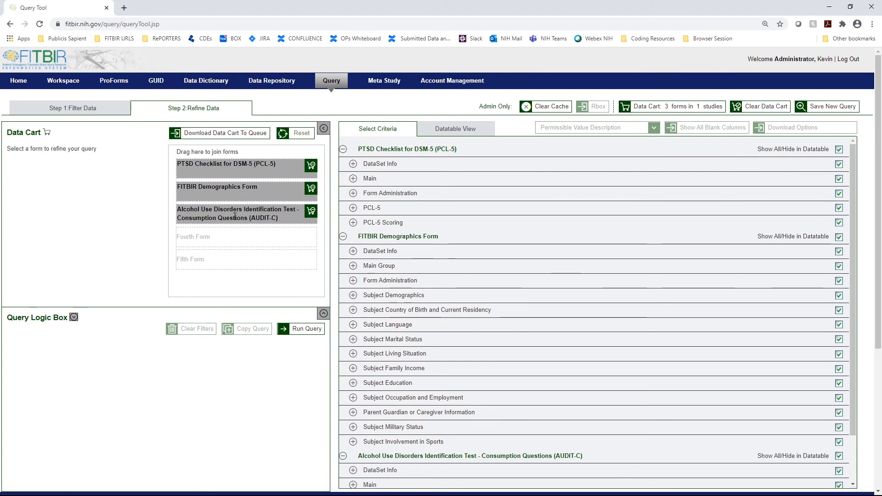
pyautogui.click(309, 329)
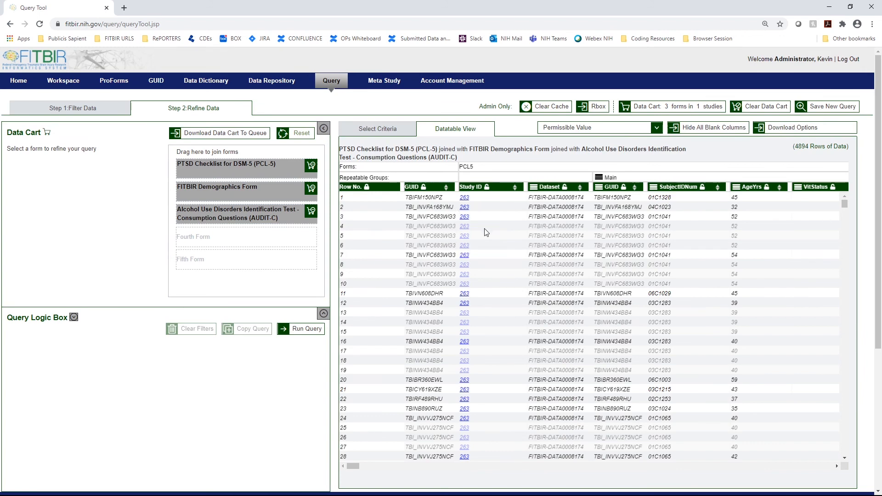
# Step: Send the joined datatable to the download queue as a regular CSV named "datatable join"
pyautogui.click(763, 134)
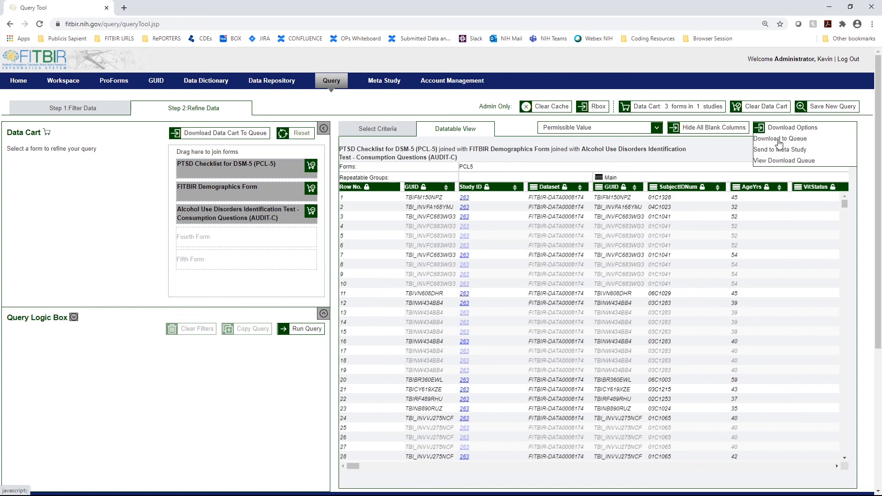
pyautogui.click(779, 140)
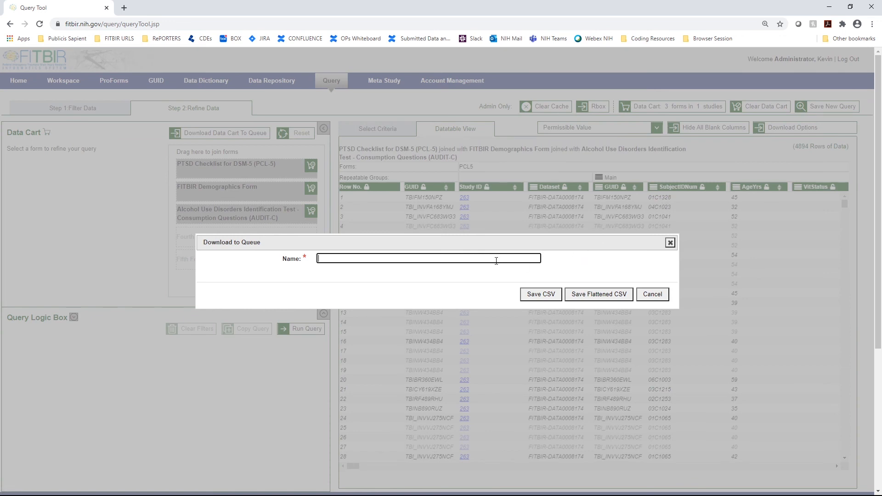
pyautogui.write('datatable join')
pyautogui.click(547, 296)
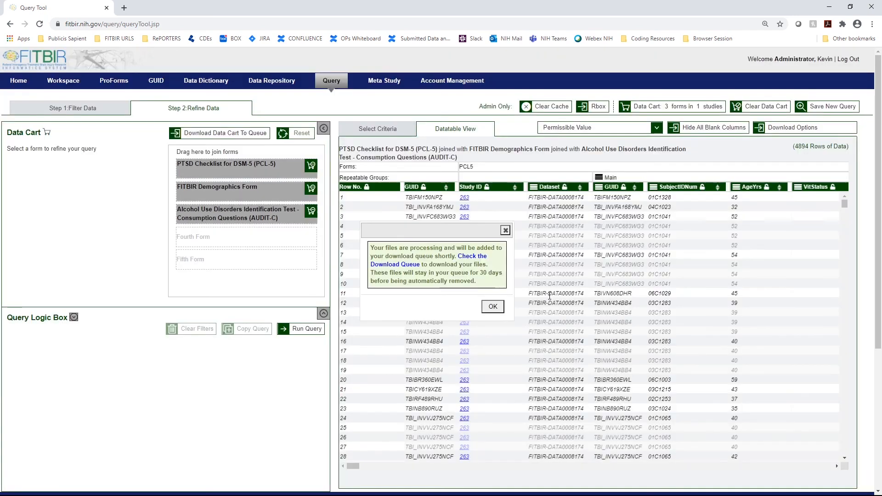
pyautogui.click(501, 313)
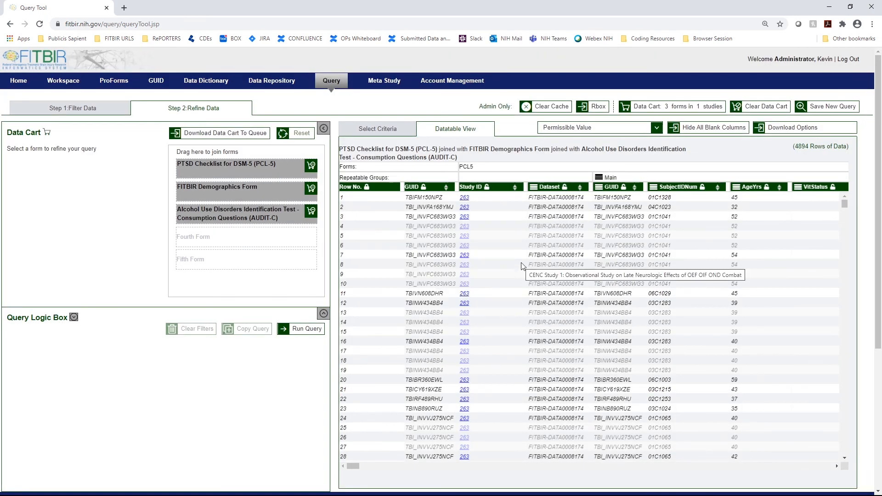